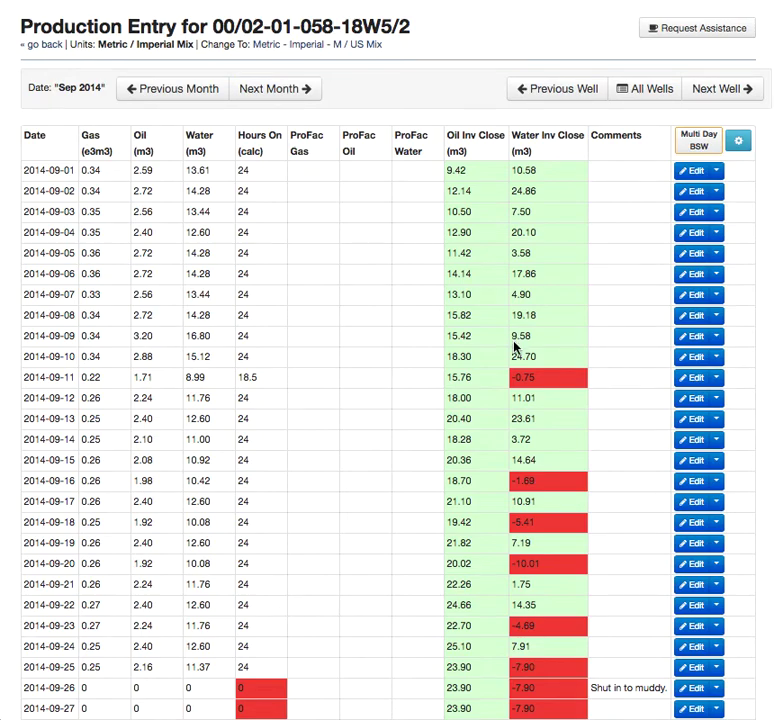
Step: Review the September 2014 daily closing inventories and open the multi-day BSW adjustment for the well
{"action": "scroll", "coordinate": [543, 472], "scroll_direction": "down", "scroll_amount": 2}
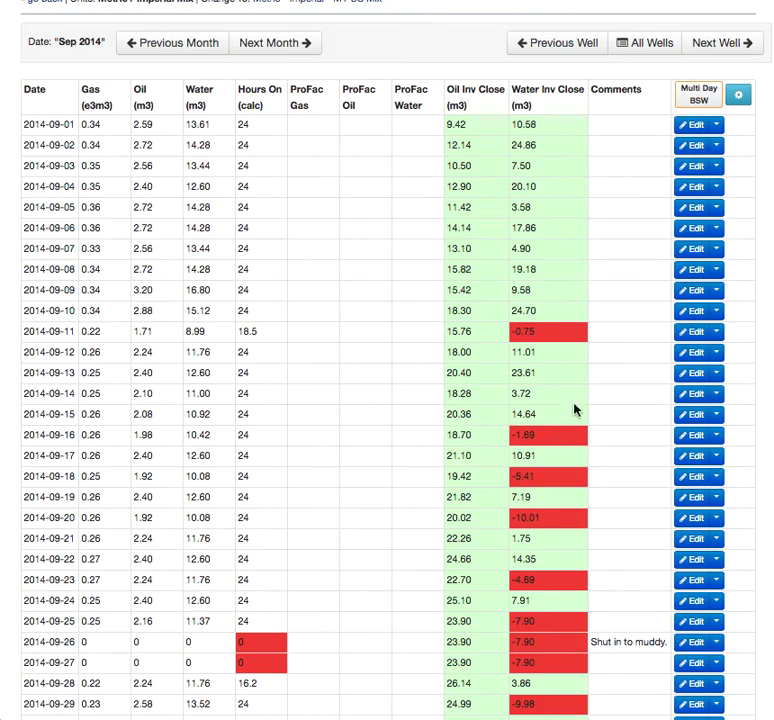
{"action": "scroll", "coordinate": [583, 404], "scroll_direction": "down", "scroll_amount": 2}
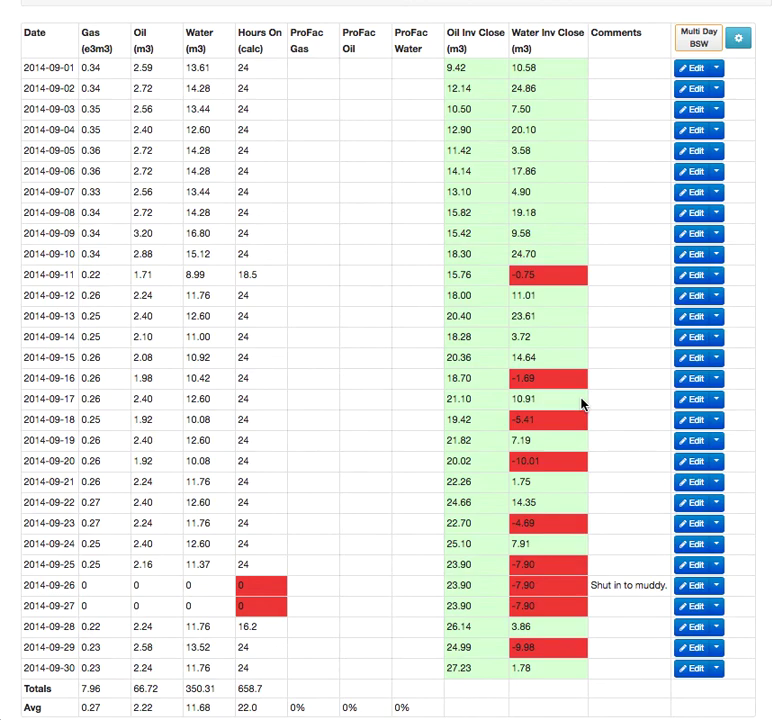
{"action": "scroll", "coordinate": [583, 404], "scroll_direction": "up", "scroll_amount": 2}
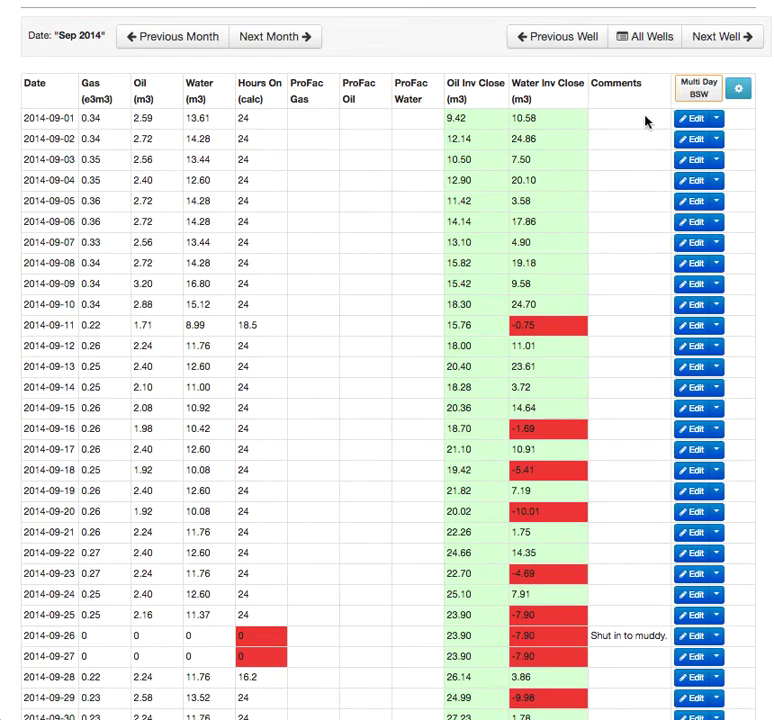
{"action": "left_click", "coordinate": [708, 90]}
{"action": "scroll", "coordinate": [532, 279], "scroll_direction": "down", "scroll_amount": 2}
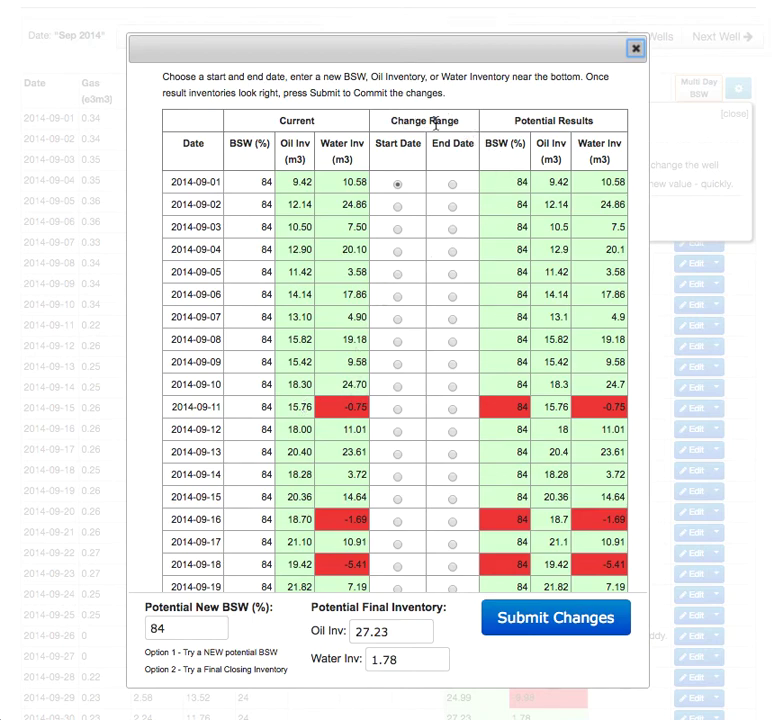
Step: Try a potential new BSW of 86% for the whole month and check the potential daily inventories
{"action": "left_click_drag", "start_coordinate": [506, 121], "coordinate": [597, 120]}
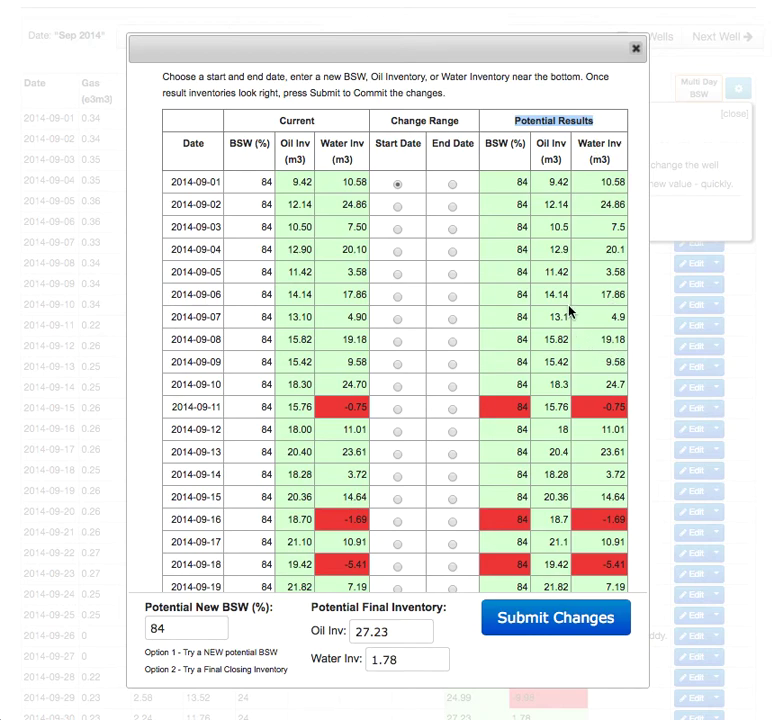
{"action": "scroll", "coordinate": [617, 450], "scroll_direction": "down", "scroll_amount": 5}
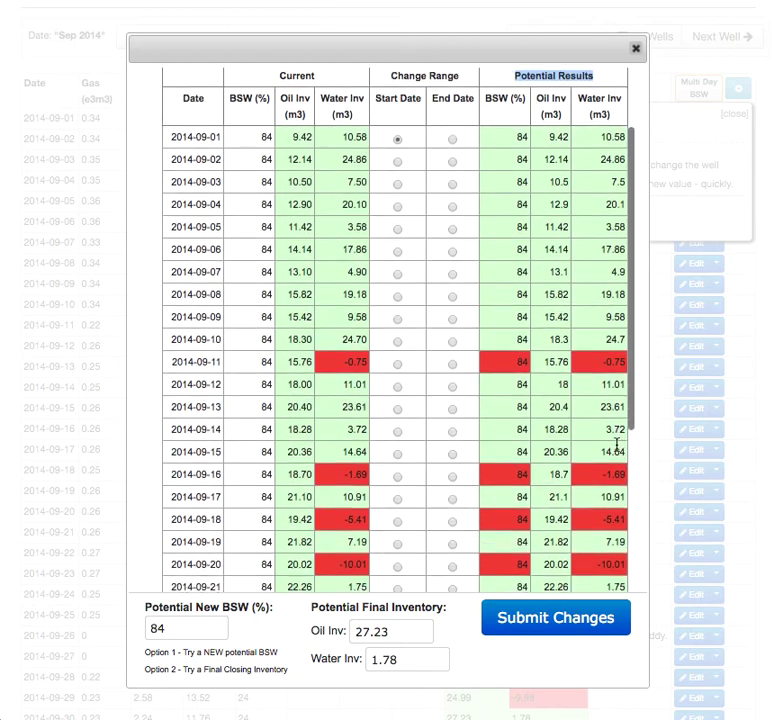
{"action": "scroll", "coordinate": [617, 450], "scroll_direction": "down", "scroll_amount": 1}
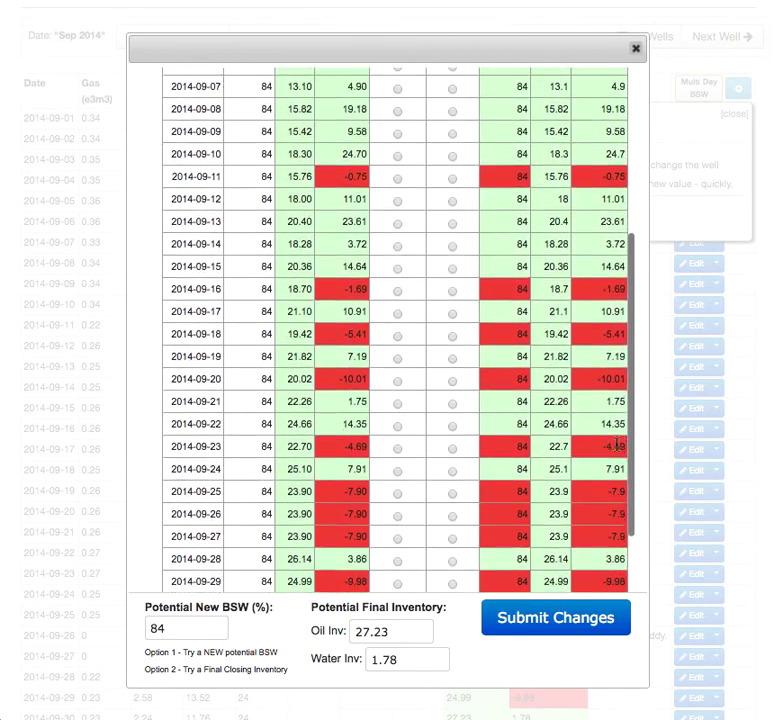
{"action": "scroll", "coordinate": [617, 445], "scroll_direction": "down", "scroll_amount": 2}
{"action": "scroll", "coordinate": [617, 445], "scroll_direction": "down", "scroll_amount": 3}
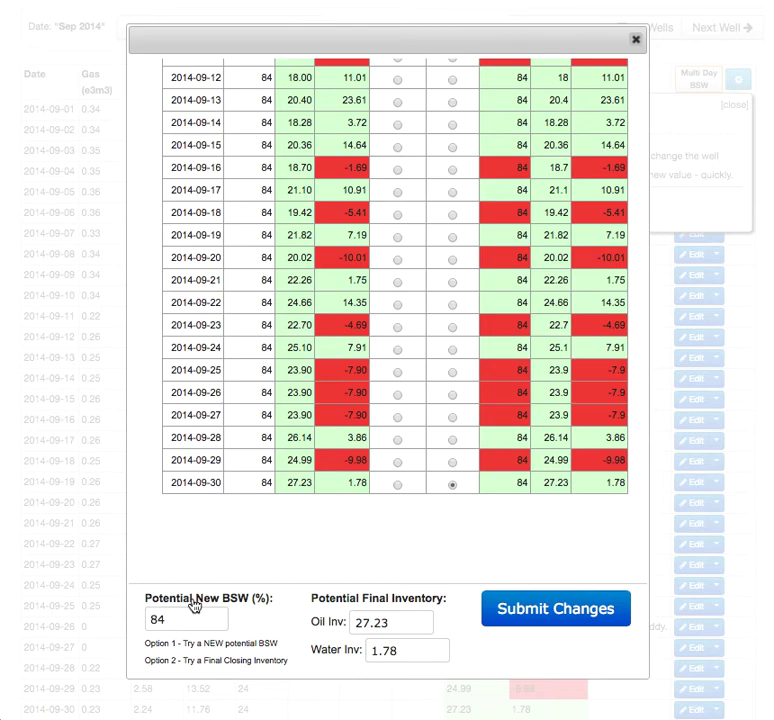
{"action": "left_click", "coordinate": [152, 603]}
{"action": "left_click_drag", "start_coordinate": [152, 603], "coordinate": [262, 599]}
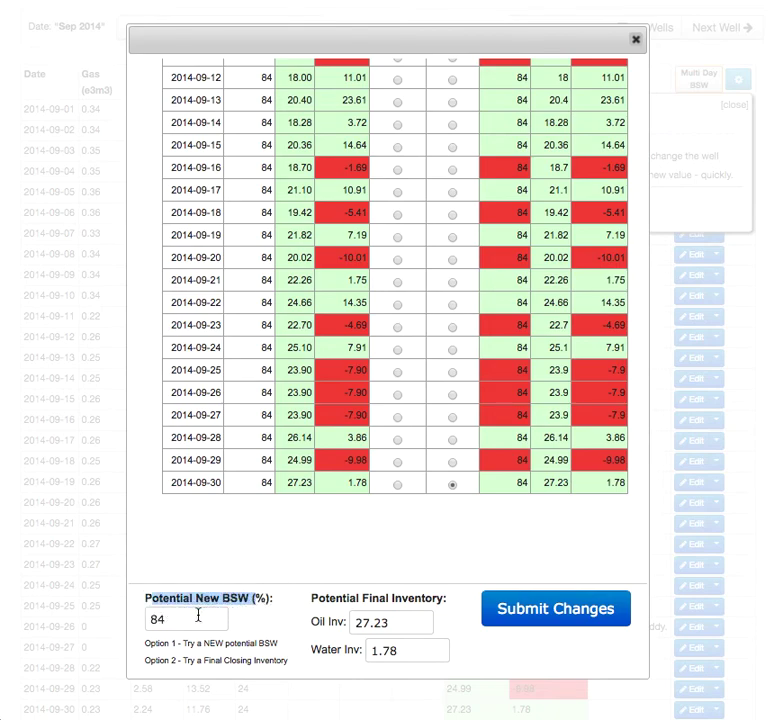
{"action": "left_click_drag", "start_coordinate": [199, 617], "coordinate": [150, 619]}
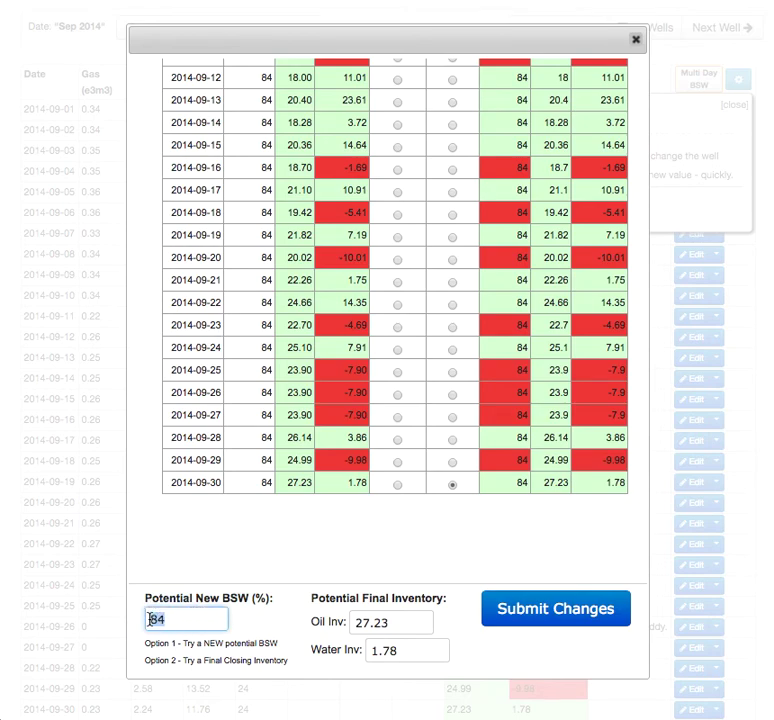
{"action": "type", "text": "86"}
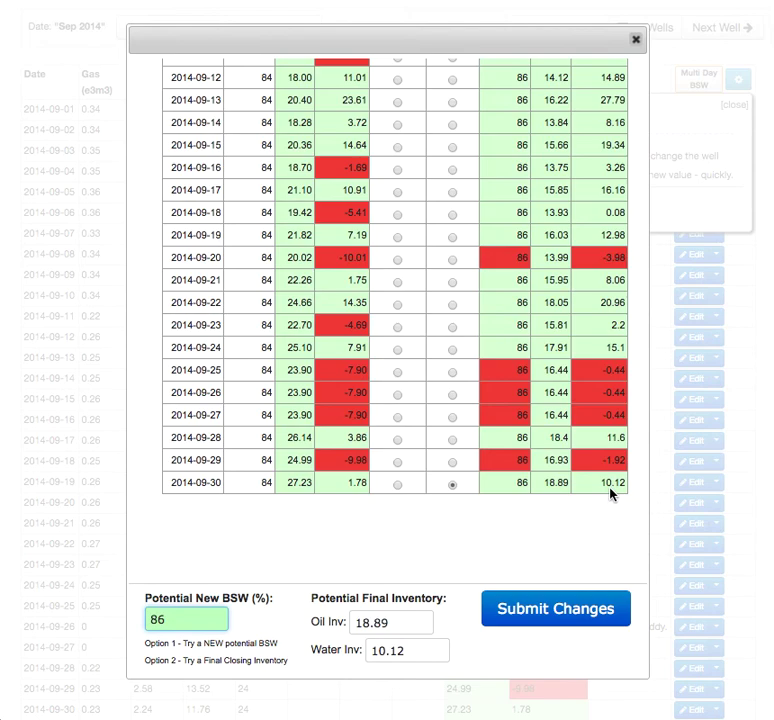
{"action": "scroll", "coordinate": [566, 307], "scroll_direction": "up", "scroll_amount": 3}
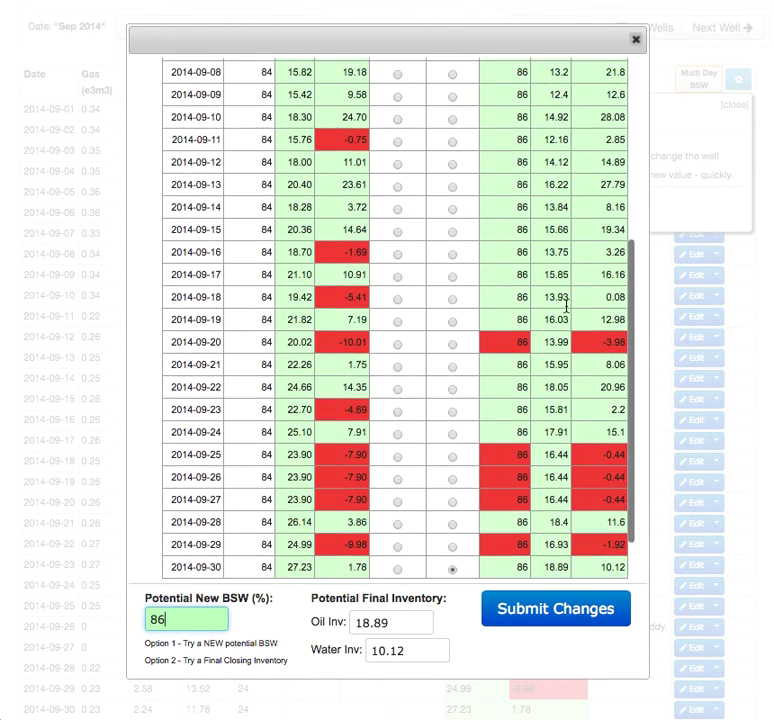
{"action": "scroll", "coordinate": [566, 307], "scroll_direction": "down", "scroll_amount": 5}
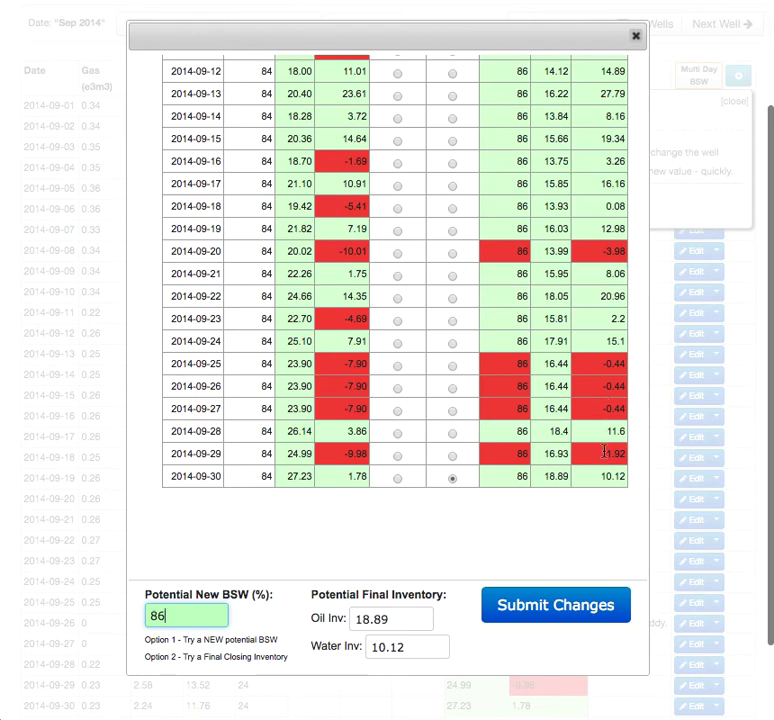
Step: Try a potential new BSW of 90% and check the potential daily and month-end oil and water inventories
{"action": "left_click_drag", "start_coordinate": [199, 617], "coordinate": [146, 617]}
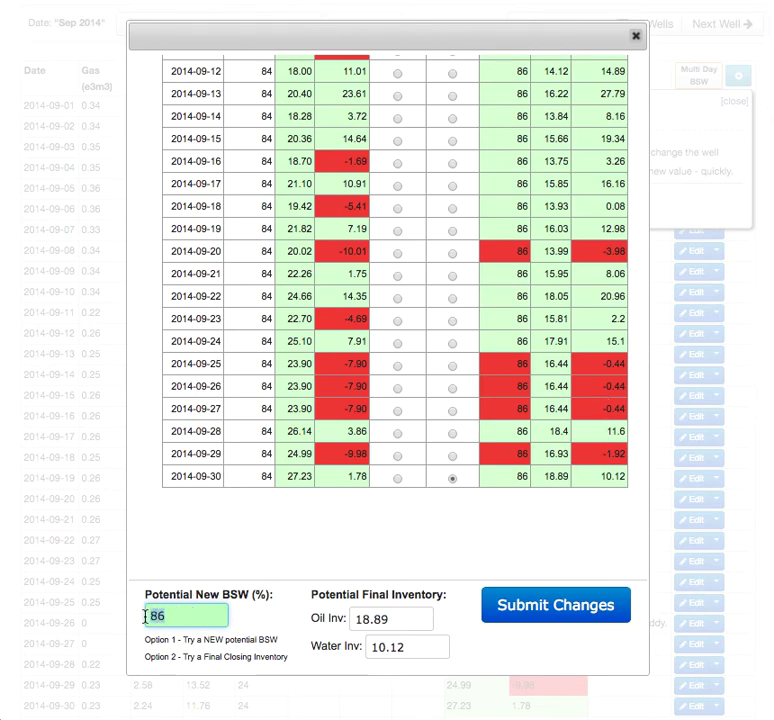
{"action": "type", "text": "90"}
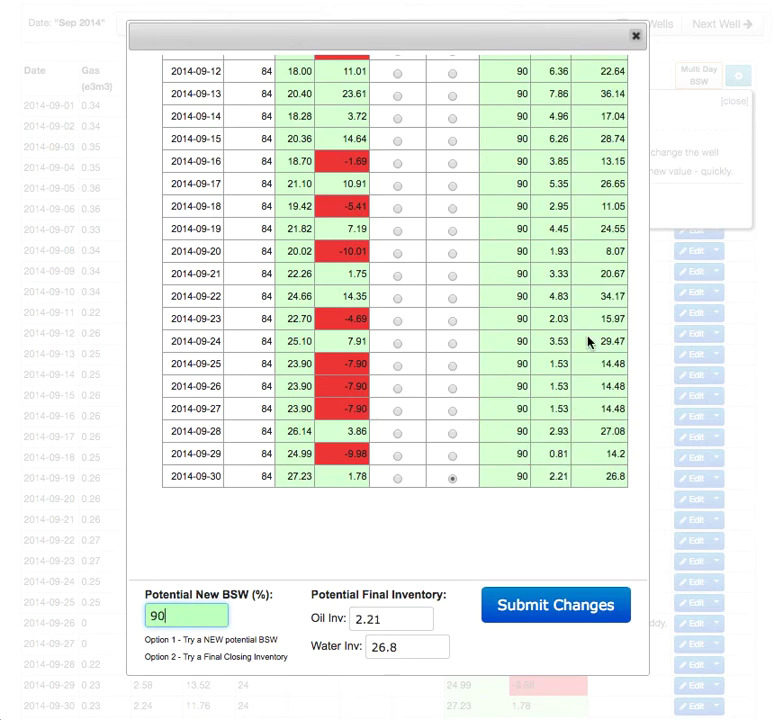
{"action": "scroll", "coordinate": [588, 341], "scroll_direction": "up", "scroll_amount": 3}
{"action": "scroll", "coordinate": [588, 341], "scroll_direction": "up", "scroll_amount": 5}
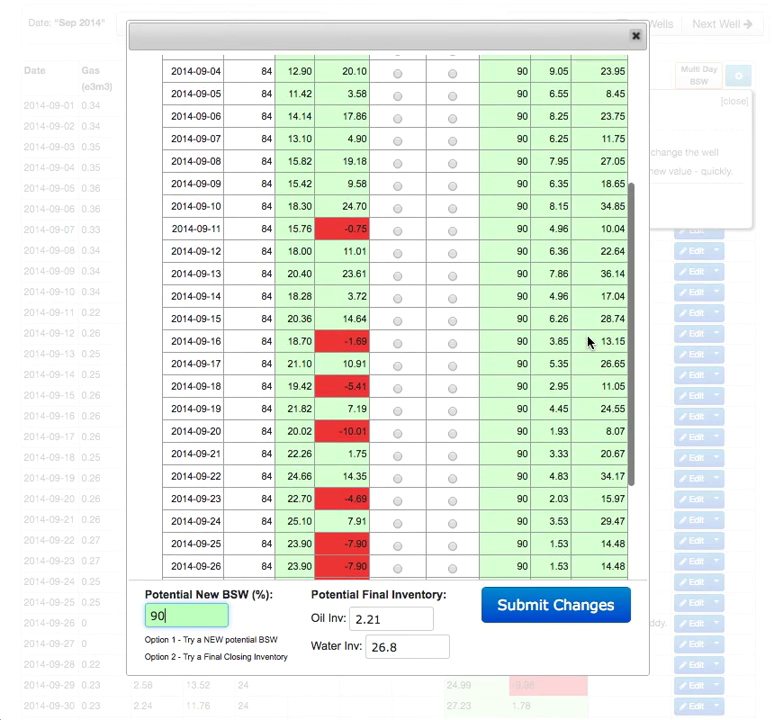
{"action": "scroll", "coordinate": [560, 340], "scroll_direction": "down", "scroll_amount": 3}
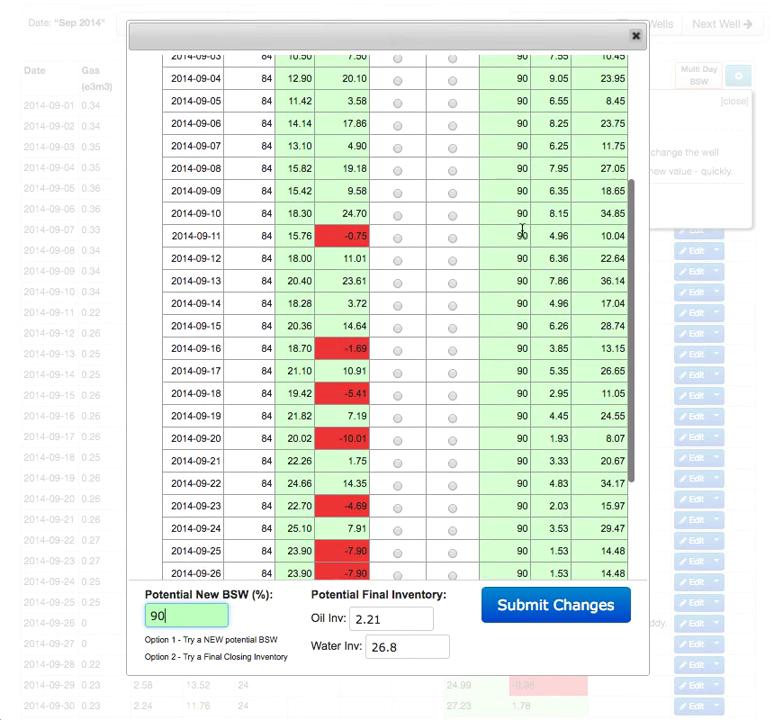
{"action": "scroll", "coordinate": [511, 480], "scroll_direction": "down", "scroll_amount": 5}
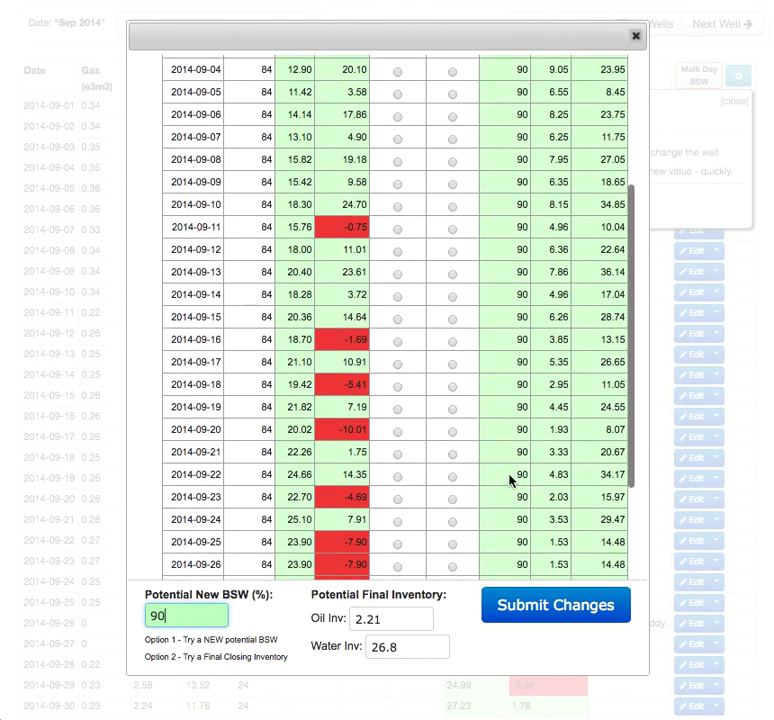
{"action": "scroll", "coordinate": [511, 481], "scroll_direction": "down", "scroll_amount": 3}
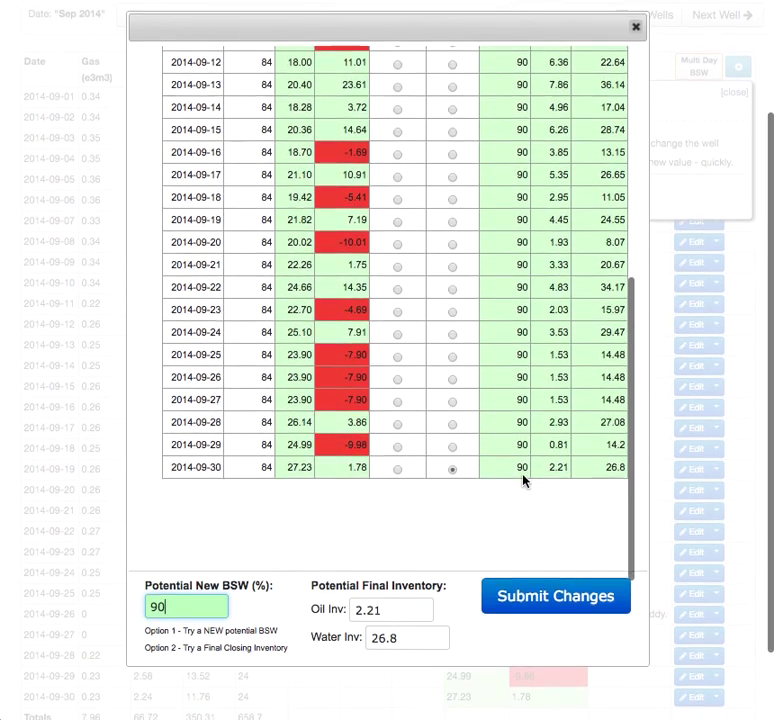
{"action": "left_click_drag", "start_coordinate": [544, 473], "coordinate": [620, 467]}
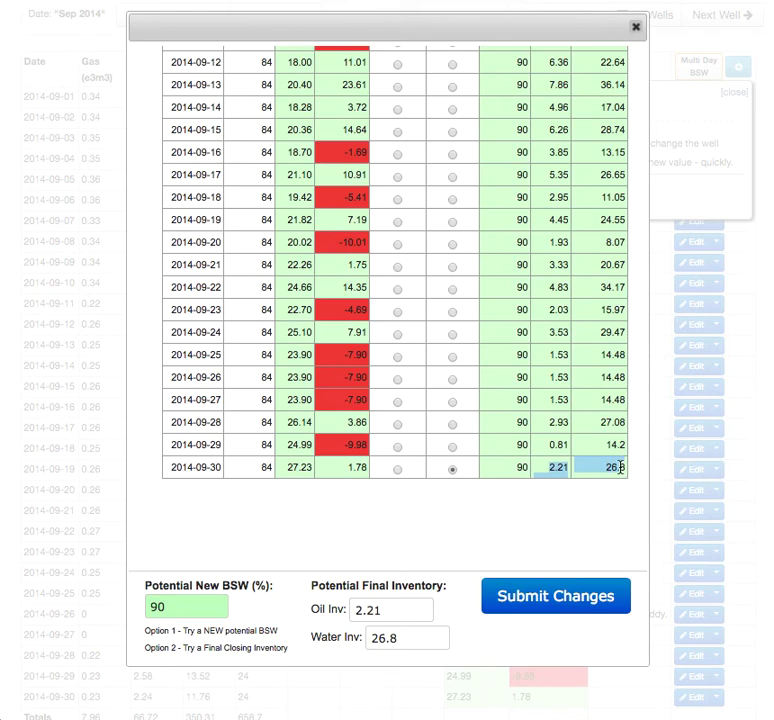
{"action": "left_click", "coordinate": [599, 514]}
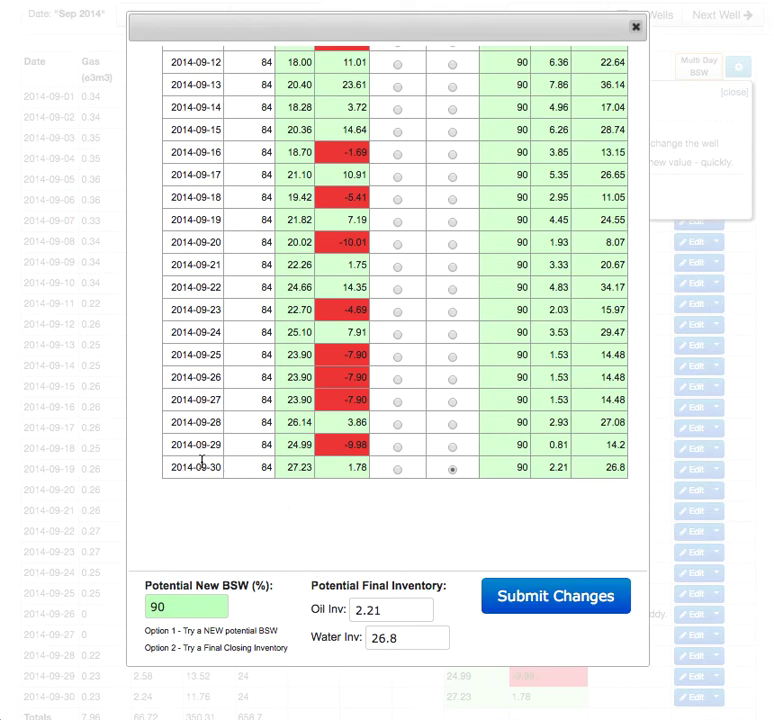
Step: Set the potential final water inventory to 18.04 and check the potential results for every day
{"action": "left_click", "coordinate": [441, 637]}
{"action": "left_click", "coordinate": [360, 640]}
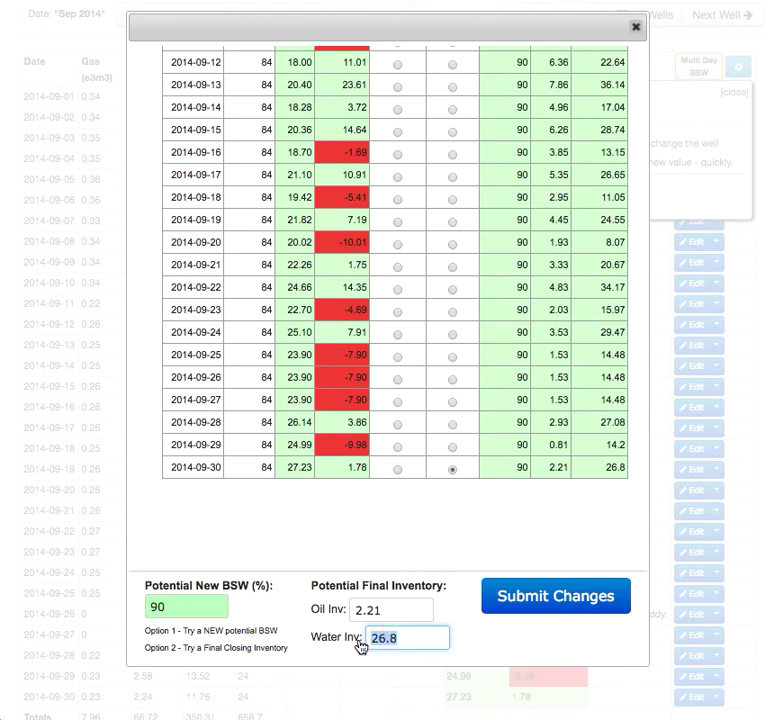
{"action": "type", "text": "18.04"}
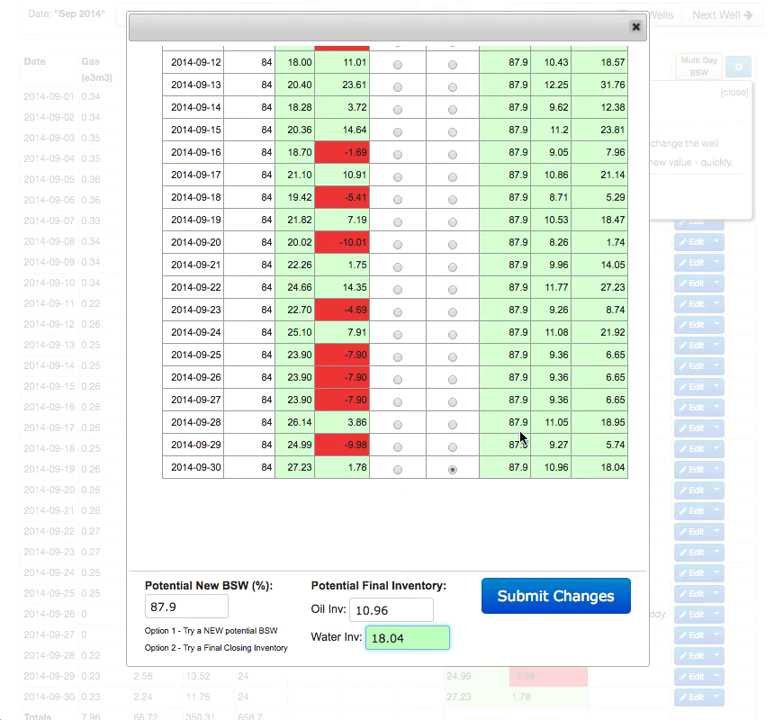
{"action": "scroll", "coordinate": [582, 277], "scroll_direction": "up", "scroll_amount": 5}
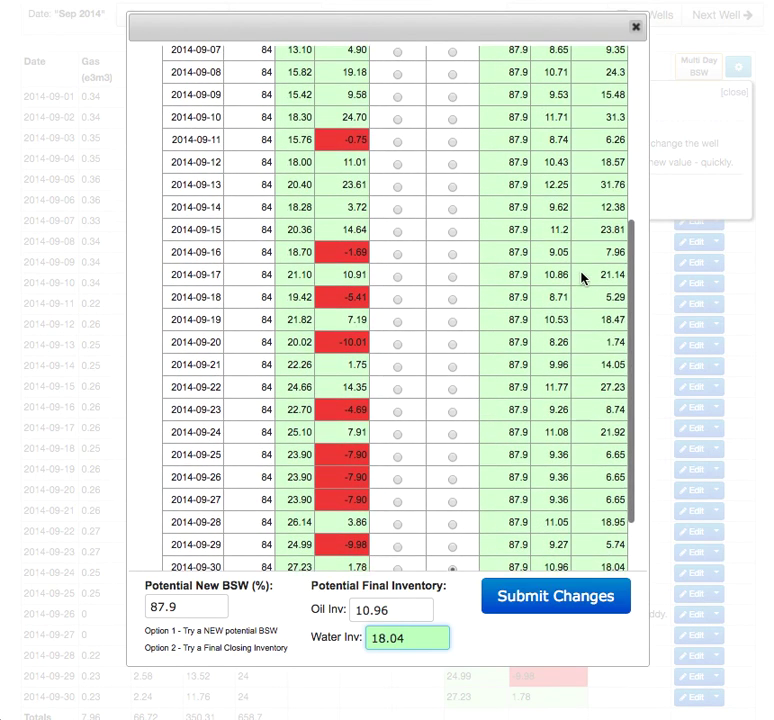
{"action": "scroll", "coordinate": [582, 277], "scroll_direction": "up", "scroll_amount": 3}
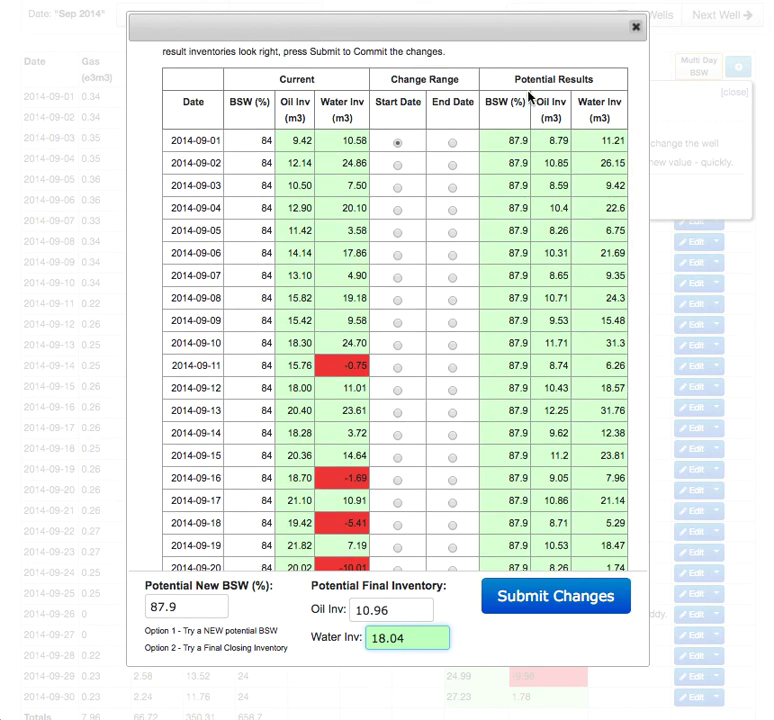
Step: Try shortening the change range to end on 2014-09-06 and on 2014-09-10, checking the potential results of the remaining days
{"action": "left_click", "coordinate": [452, 211]}
{"action": "left_click", "coordinate": [453, 256]}
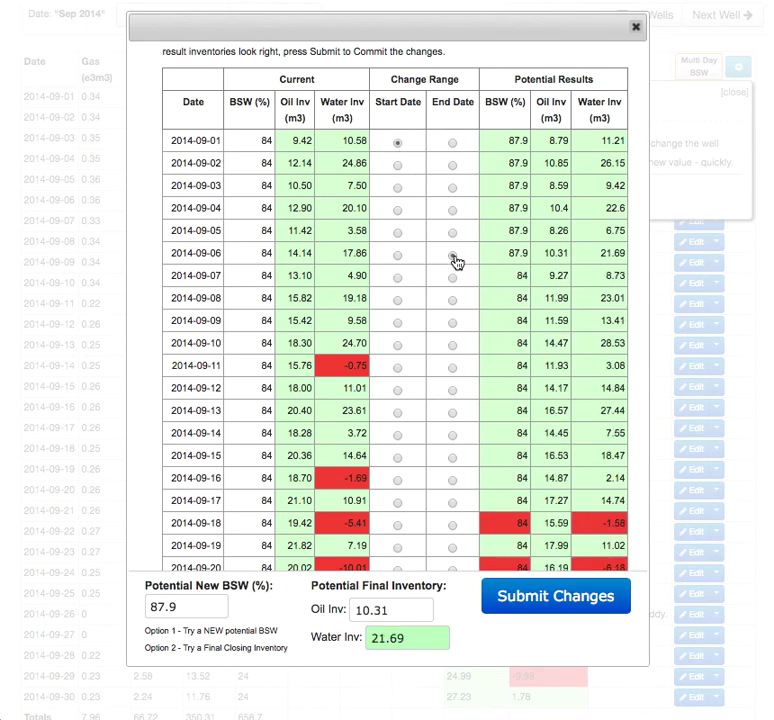
{"action": "left_click", "coordinate": [452, 346]}
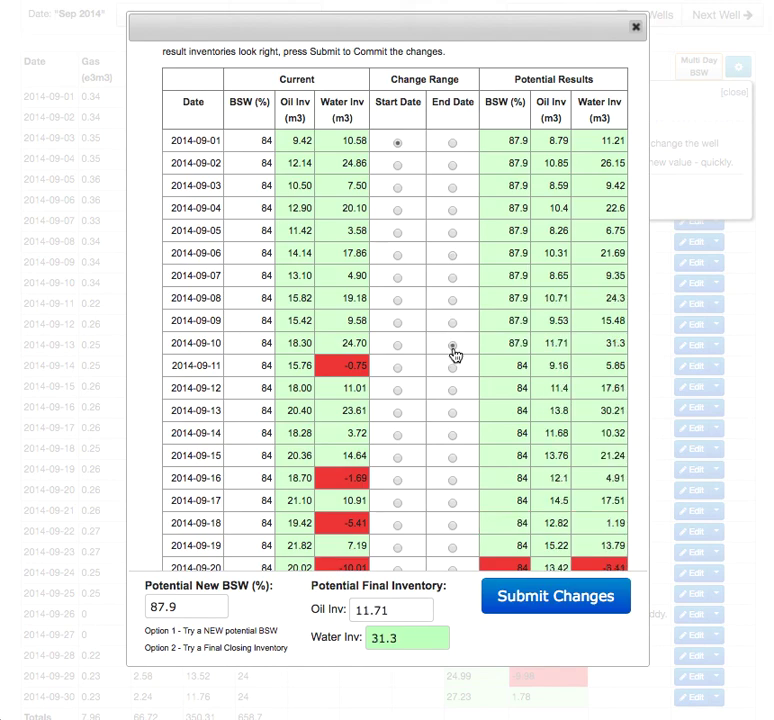
{"action": "scroll", "coordinate": [453, 353], "scroll_direction": "down", "scroll_amount": 5}
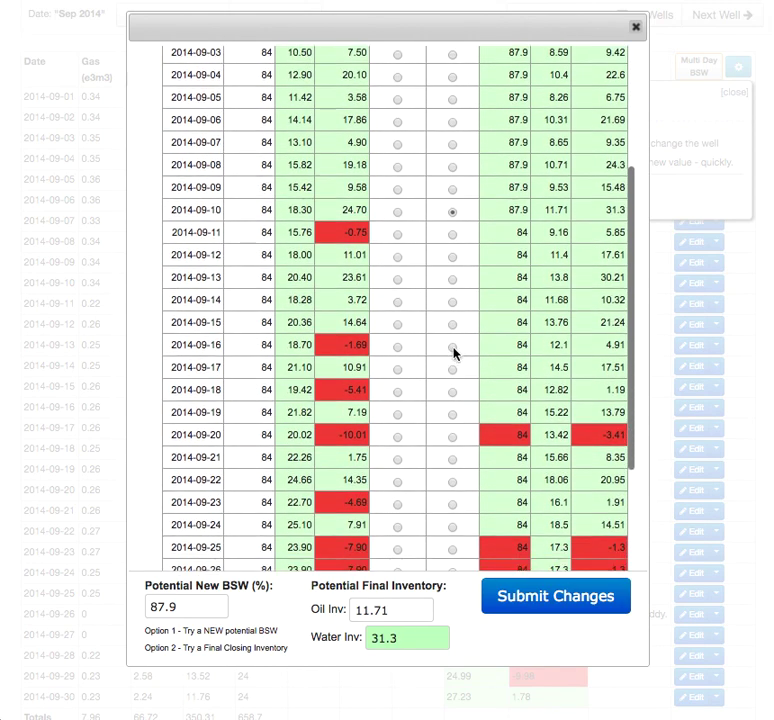
{"action": "scroll", "coordinate": [453, 353], "scroll_direction": "down", "scroll_amount": 5}
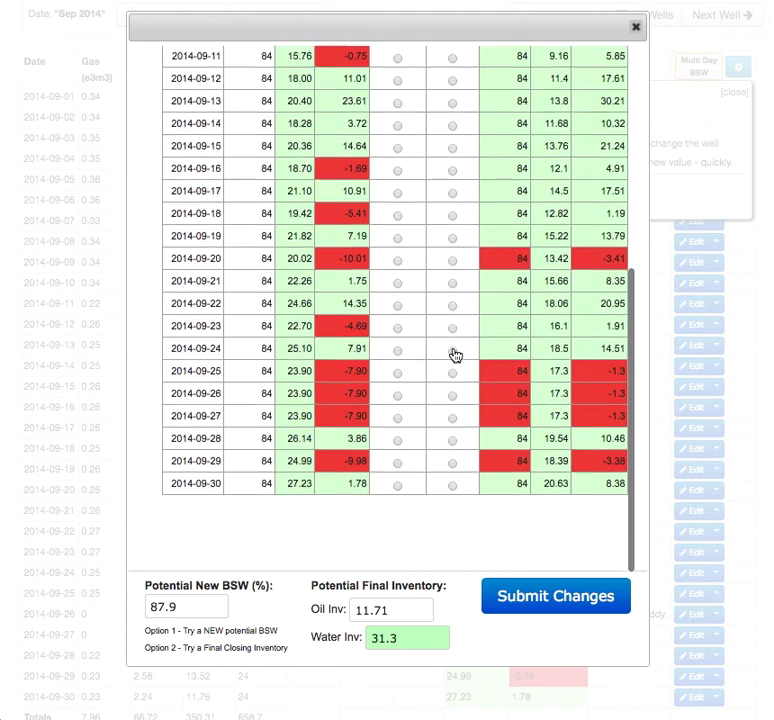
Step: Set the change range's end date to 2014-09-30 and submit the BSW changes
{"action": "left_click", "coordinate": [453, 487]}
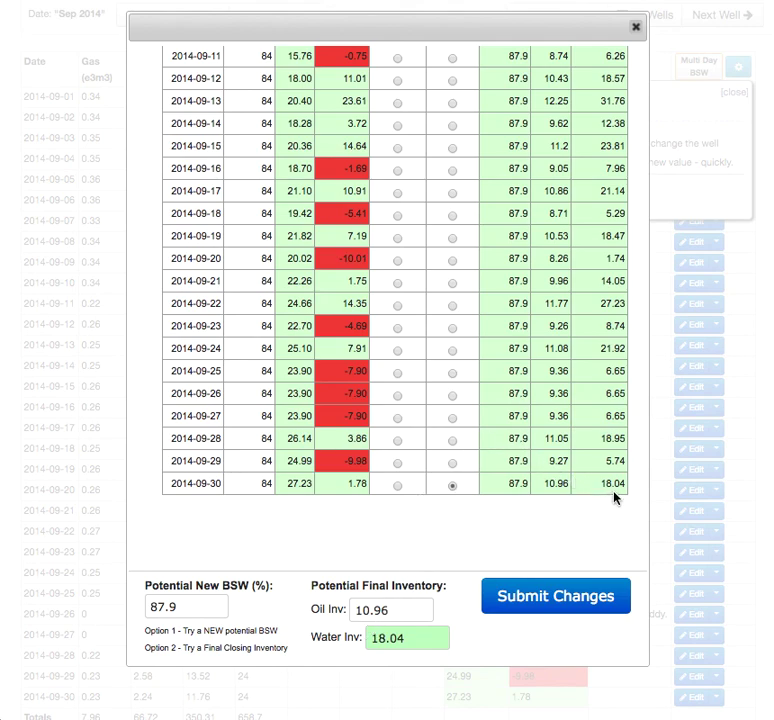
{"action": "left_click", "coordinate": [572, 600]}
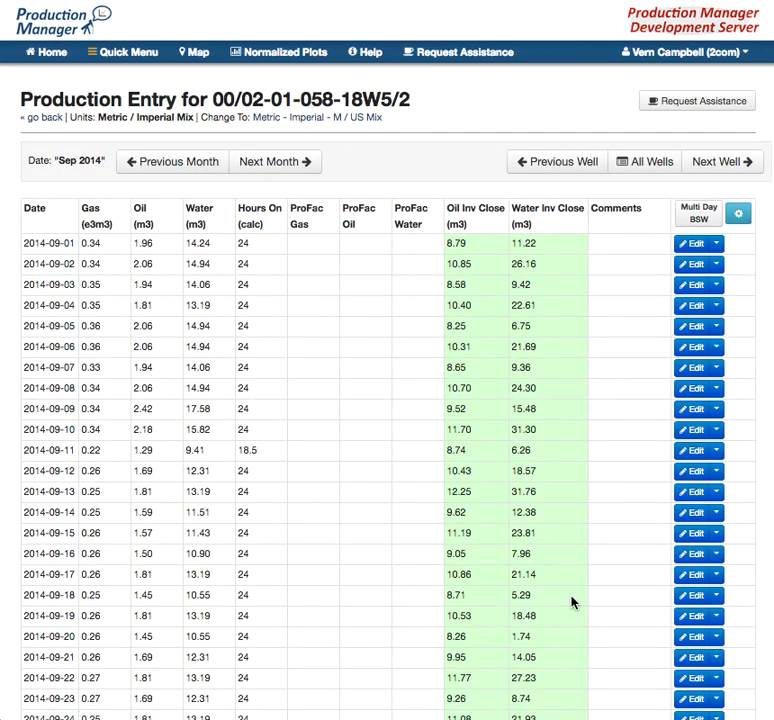
Step: Examine the updated daily oil and water closing inventories, especially the final values for 2014-09-30
{"action": "scroll", "coordinate": [572, 600], "scroll_direction": "down", "scroll_amount": 5}
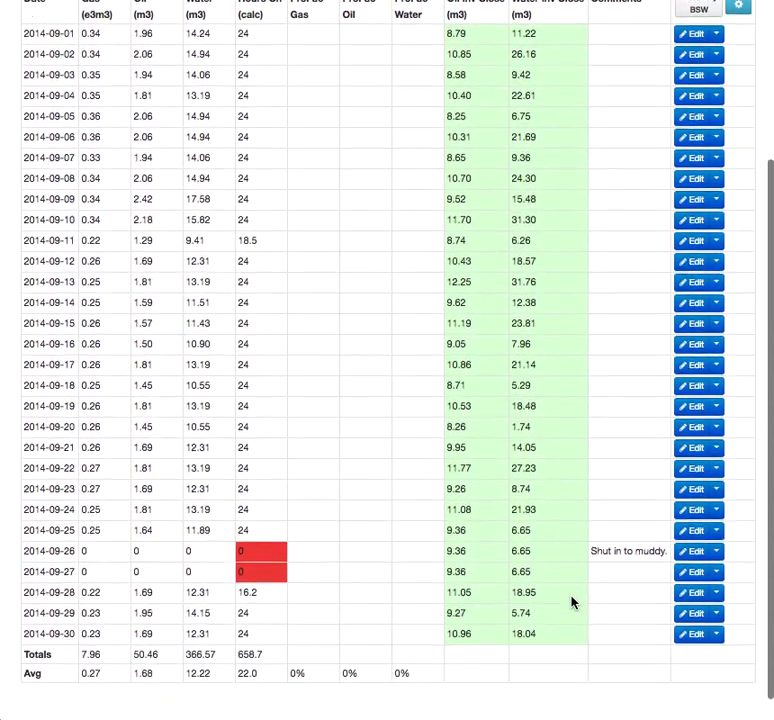
{"action": "scroll", "coordinate": [572, 600], "scroll_direction": "down", "scroll_amount": 1}
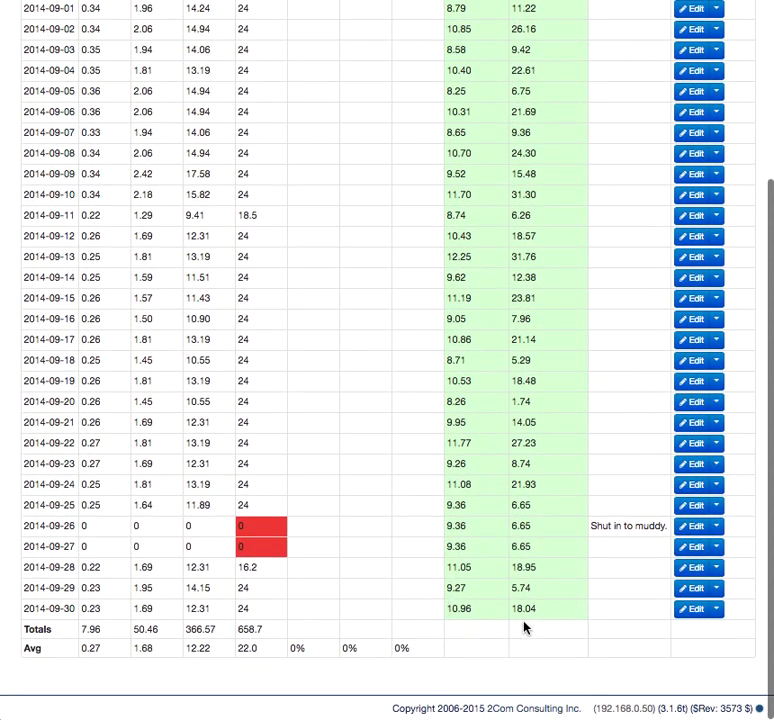
{"action": "scroll", "coordinate": [522, 625], "scroll_direction": "up", "scroll_amount": 1}
{"action": "scroll", "coordinate": [522, 620], "scroll_direction": "up", "scroll_amount": 2}
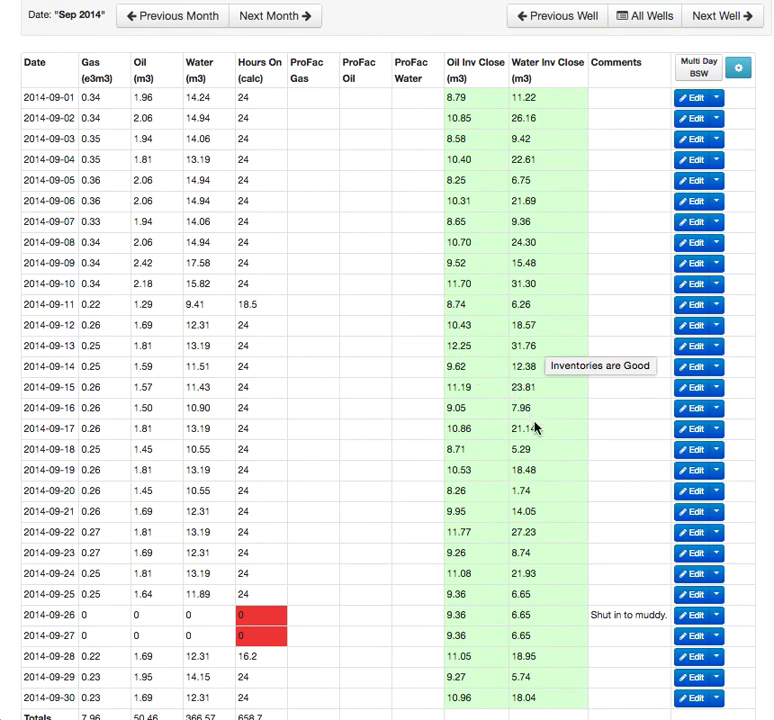
{"action": "scroll", "coordinate": [537, 432], "scroll_direction": "down", "scroll_amount": 2}
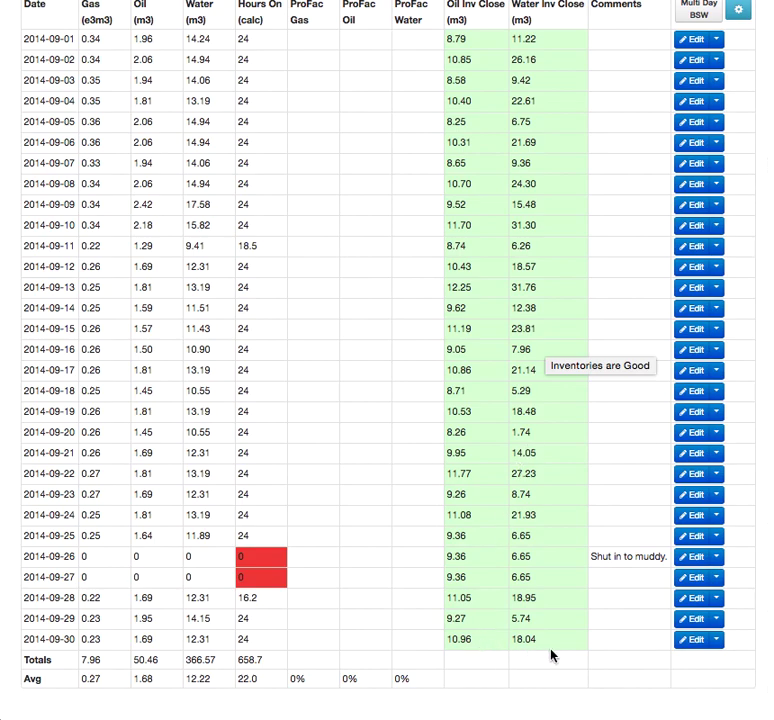
{"action": "left_click_drag", "start_coordinate": [550, 648], "coordinate": [502, 645]}
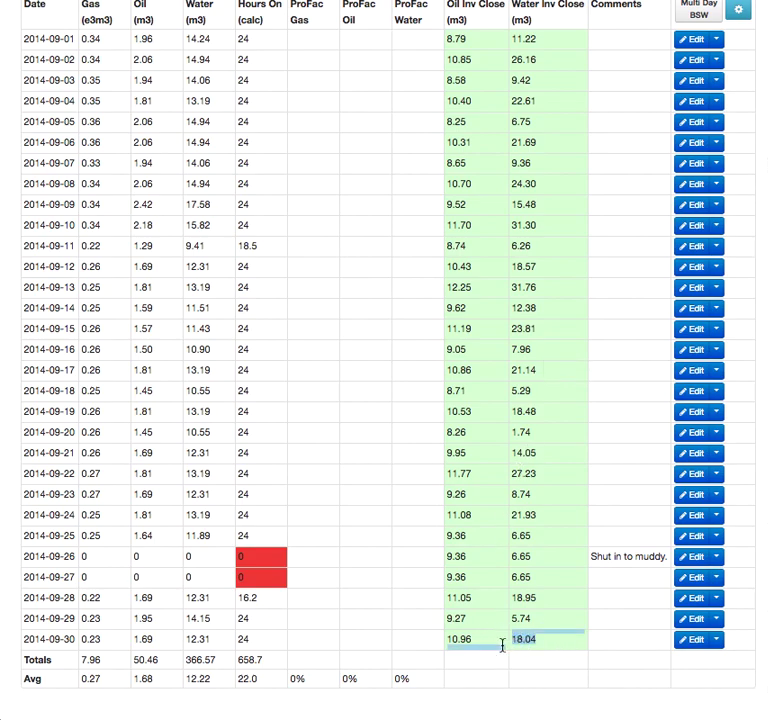
{"action": "left_click_drag", "start_coordinate": [437, 639], "coordinate": [544, 640]}
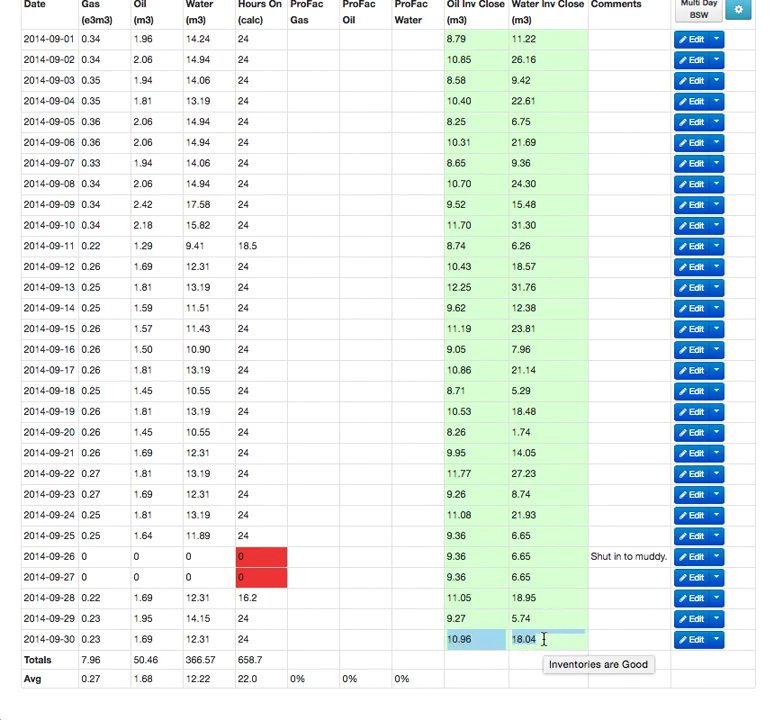